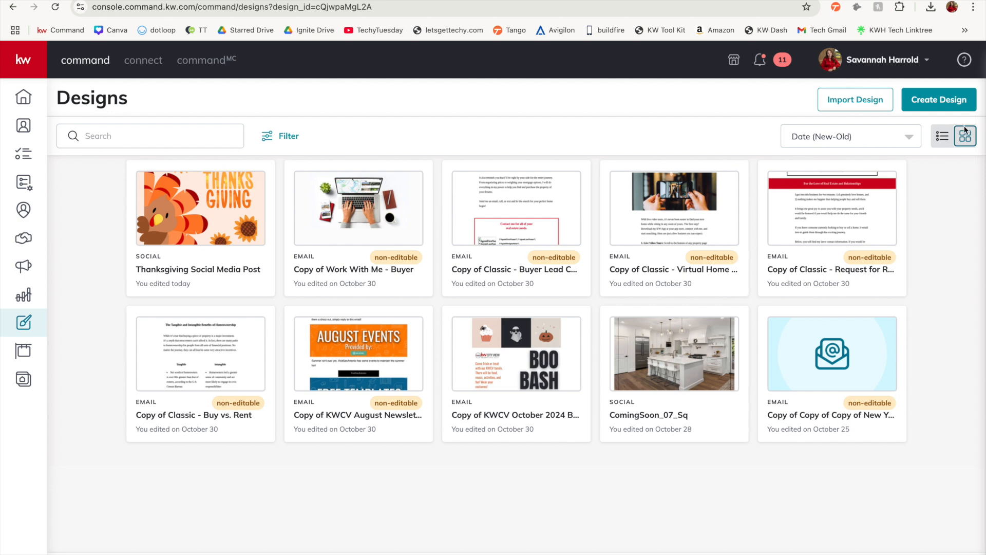
# Start creating a new design and open the Open House template collection under Listings
pyautogui.click(933, 101)
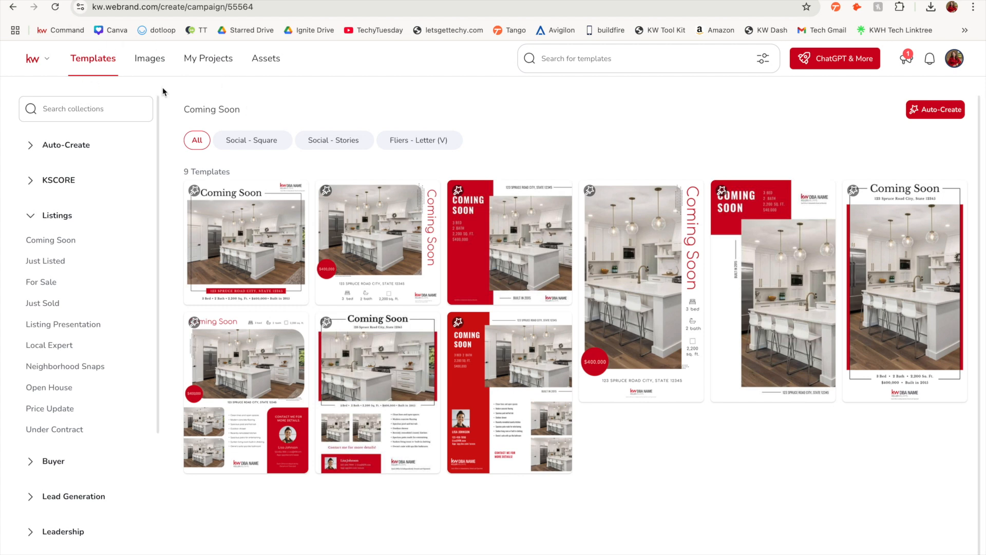
pyautogui.scroll(-5, 132, 242)
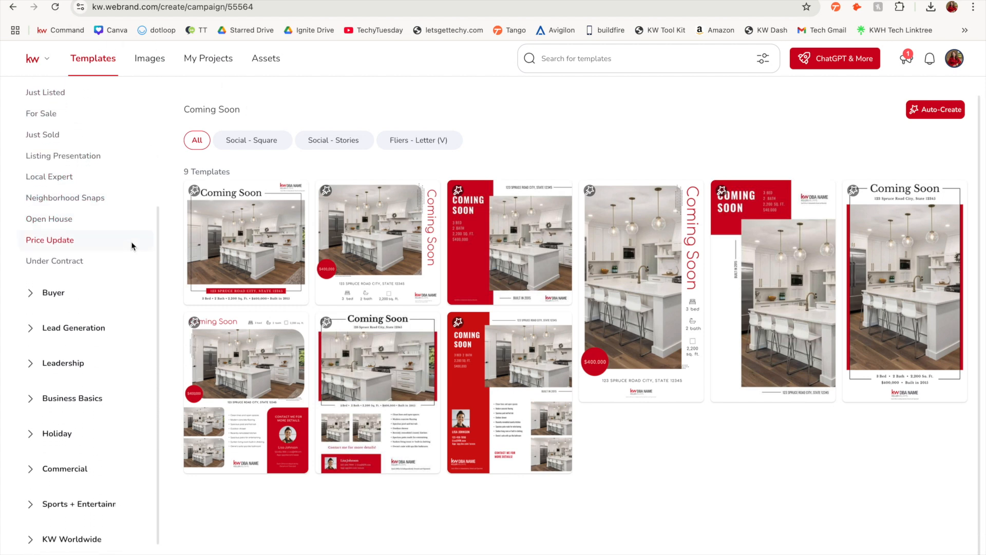
pyautogui.scroll(5, 132, 246)
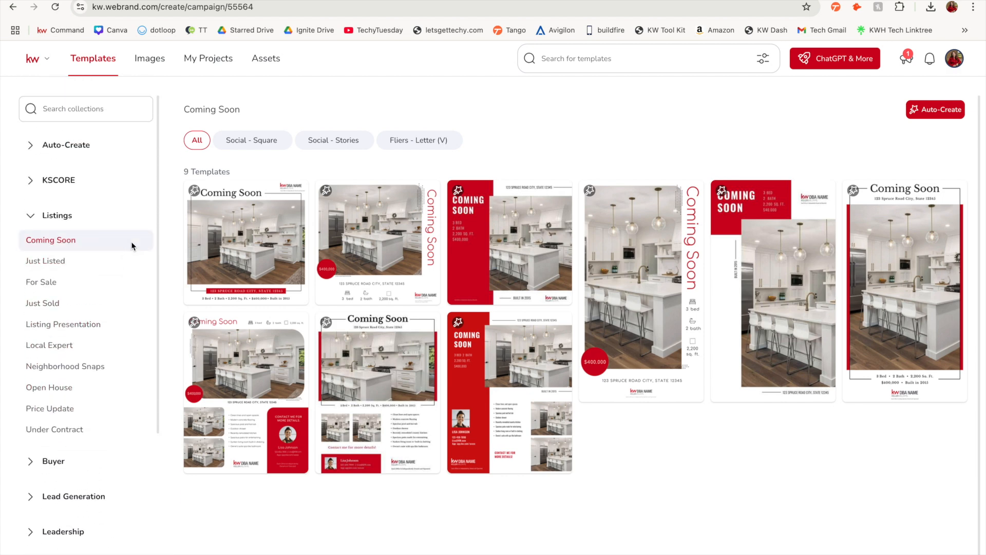
pyautogui.click(85, 390)
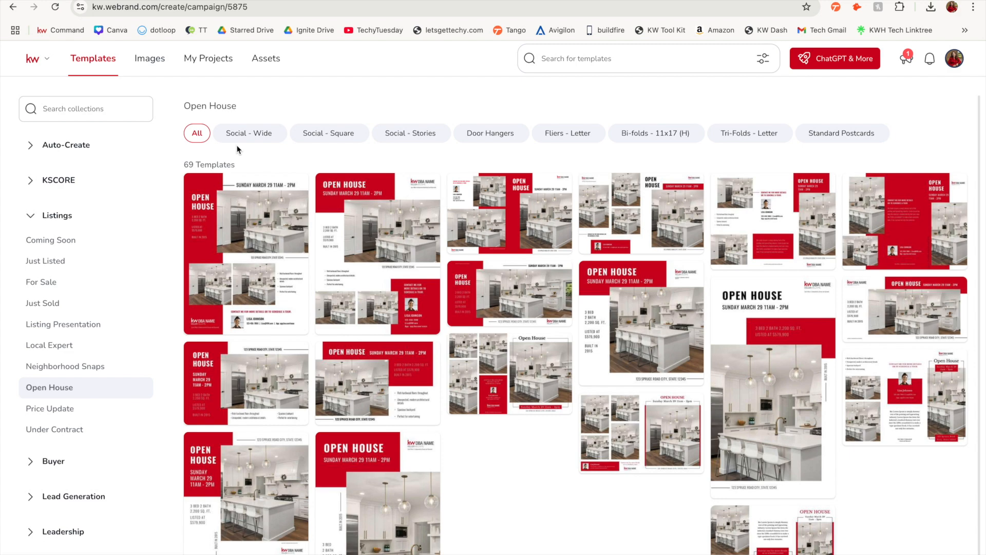
# Browse the Open House formats, filter to Fliers - Letter and use the 07_OH_FL template
pyautogui.click(245, 134)
pyautogui.click(340, 137)
pyautogui.click(419, 136)
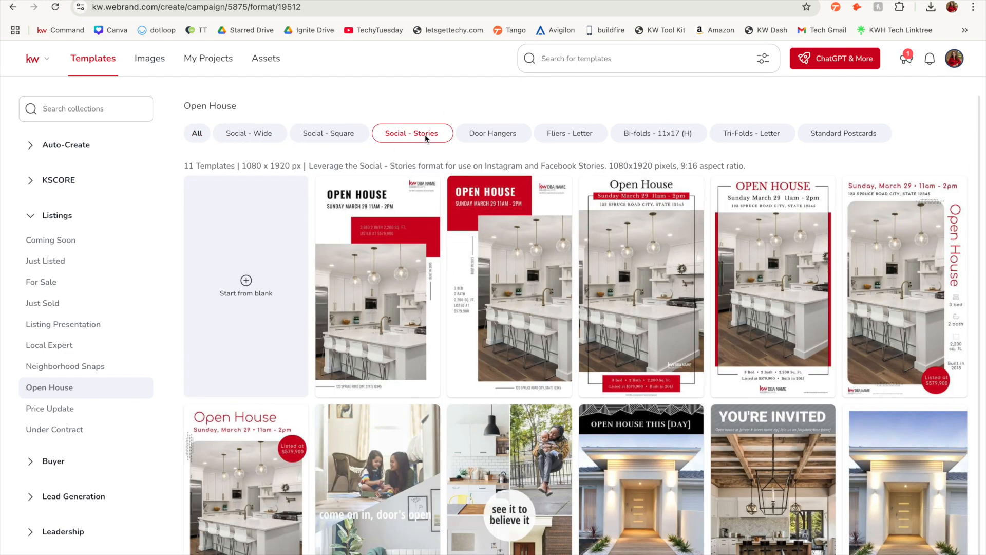
pyautogui.click(565, 137)
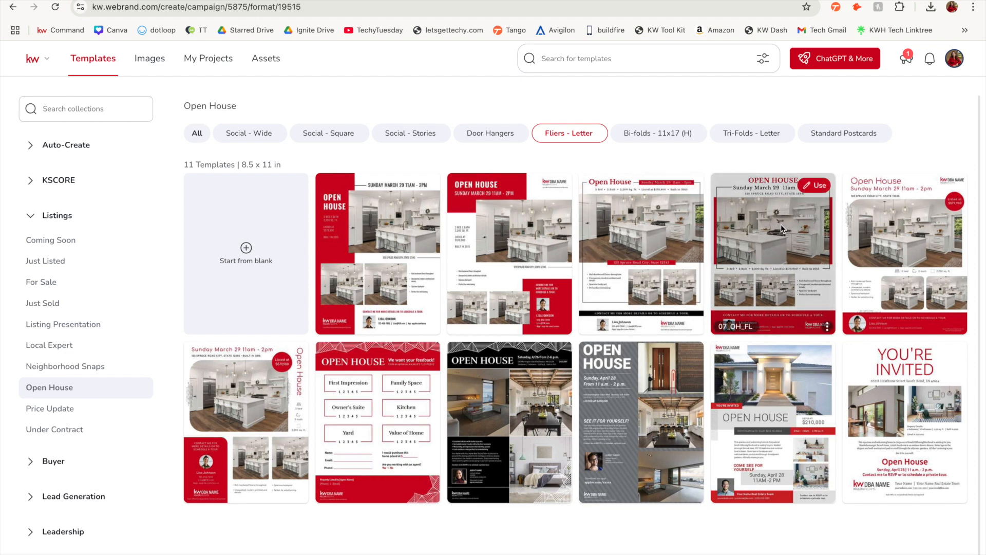
pyautogui.click(816, 185)
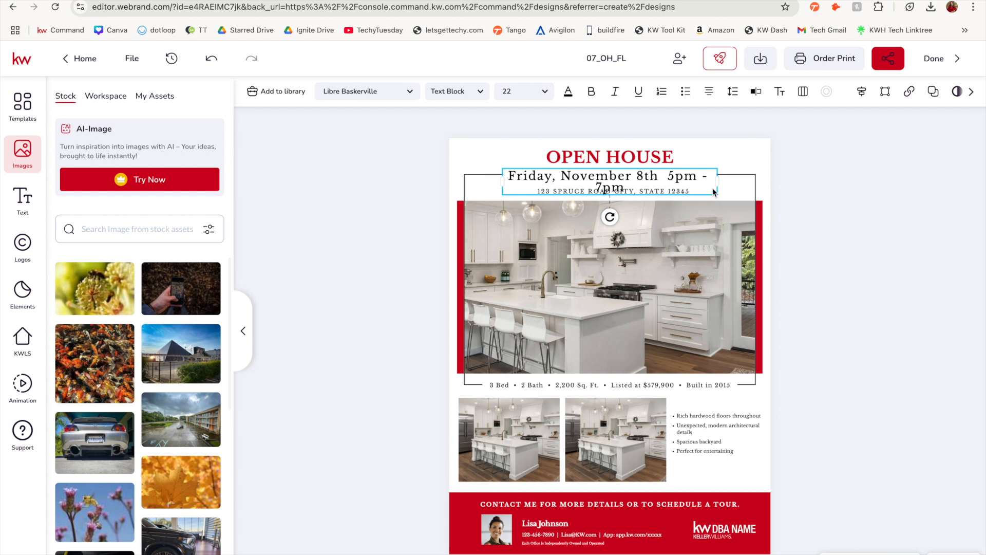
# Widen the flyer's date text box, set its font size to 18 and centre it beneath the OPEN HOUSE heading
pyautogui.moveTo(719, 186); pyautogui.dragTo(745, 181)
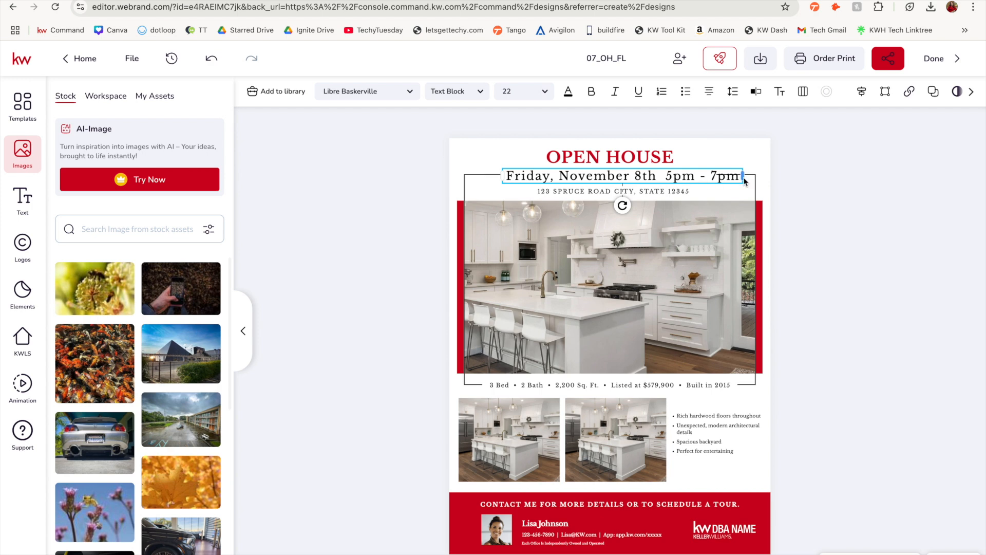
pyautogui.click(503, 177)
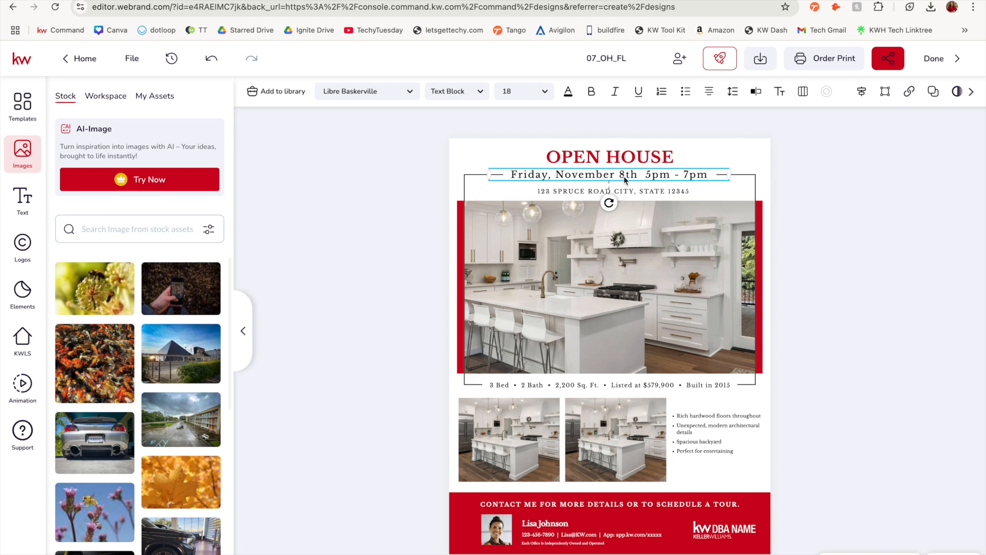
pyautogui.moveTo(625, 179); pyautogui.dragTo(626, 181)
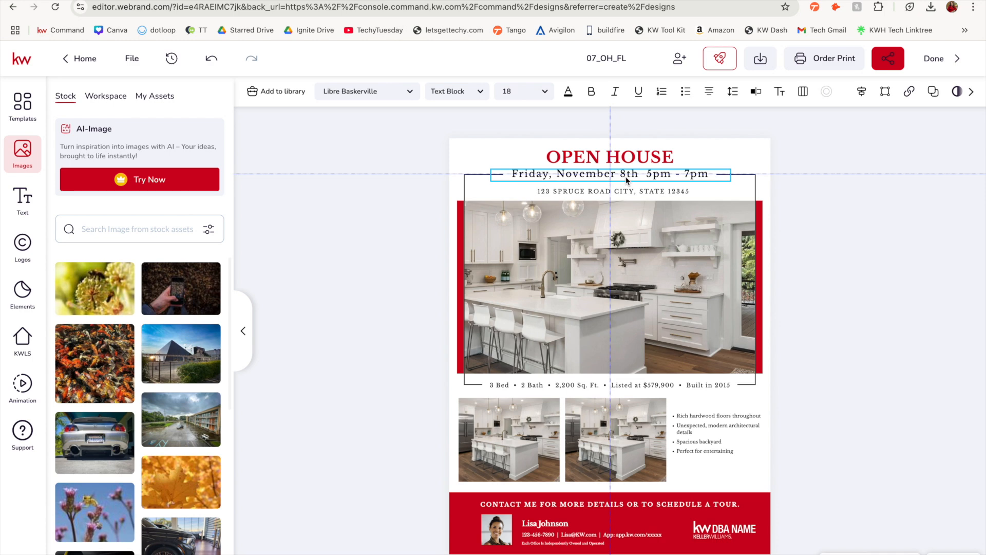
pyautogui.moveTo(626, 180); pyautogui.dragTo(626, 179)
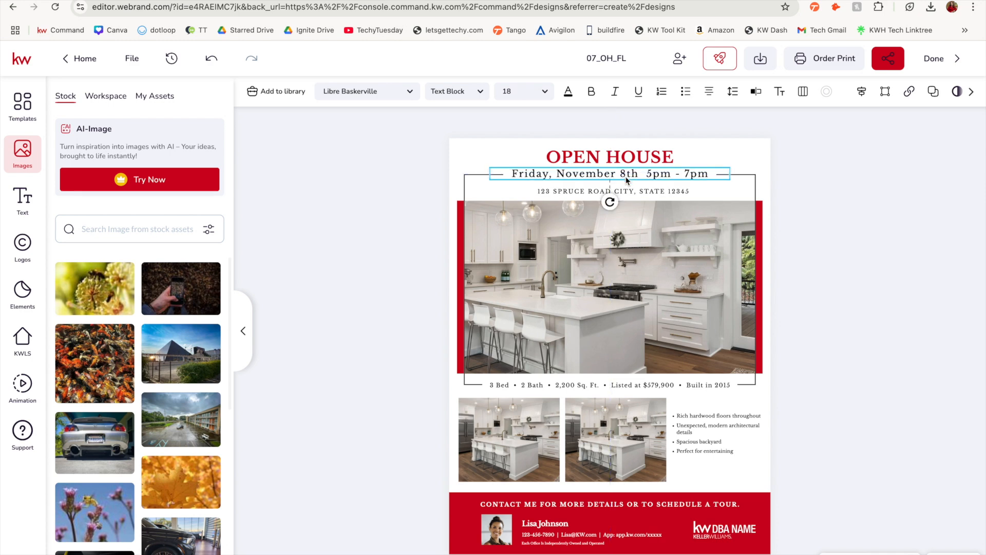
# Change the street in the flyer's address line with the Typewriter editor and open the property details line in the same editor
pyautogui.click(708, 190)
pyautogui.click(618, 193)
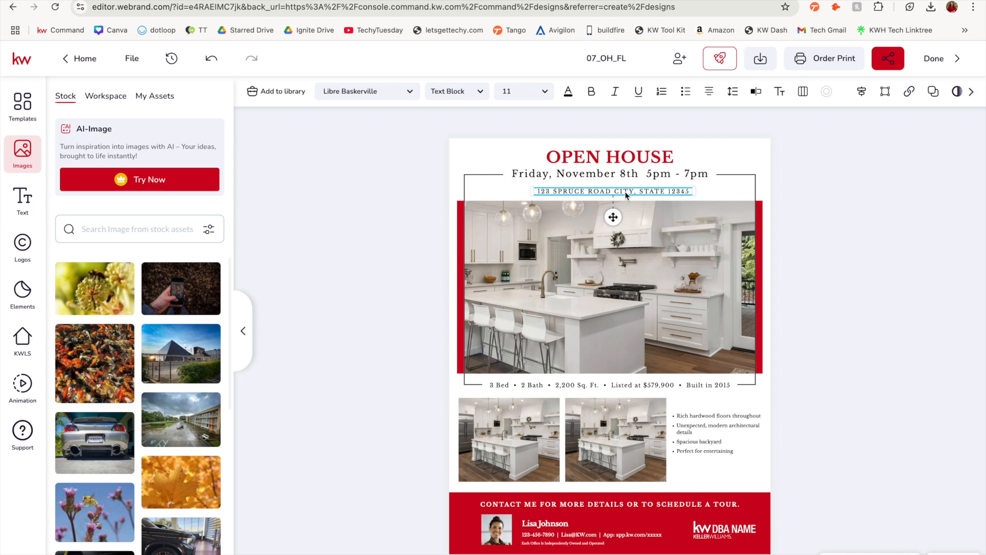
pyautogui.click(546, 194)
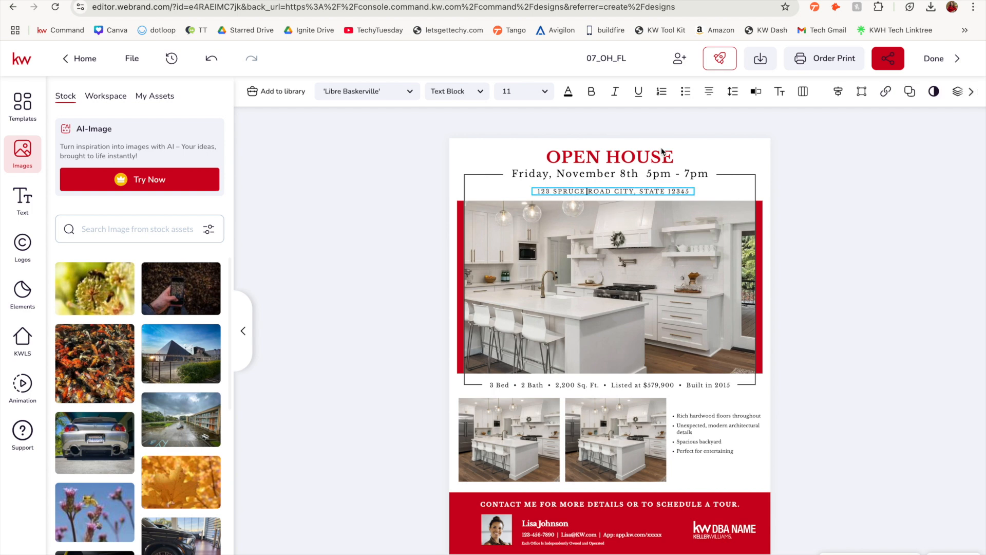
pyautogui.click(756, 93)
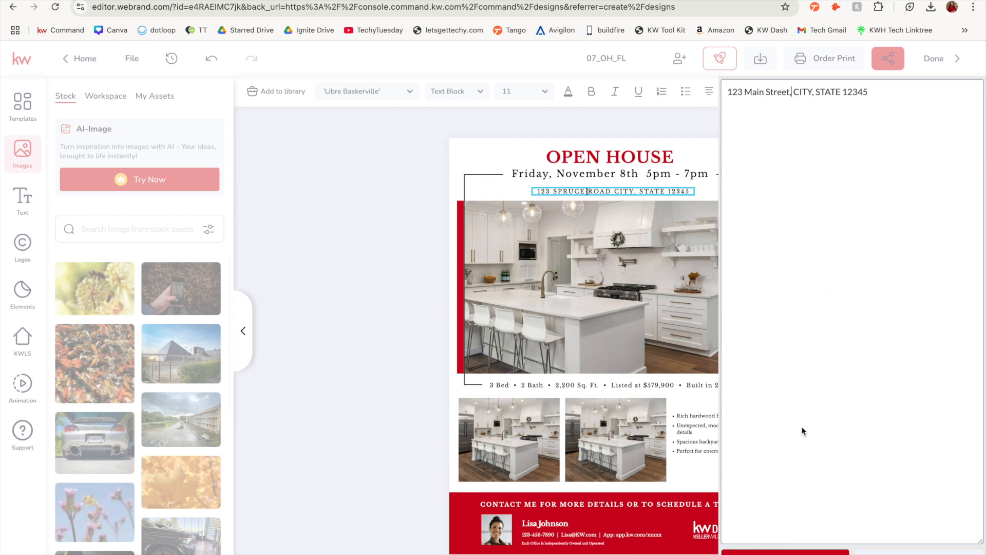
pyautogui.click(830, 272)
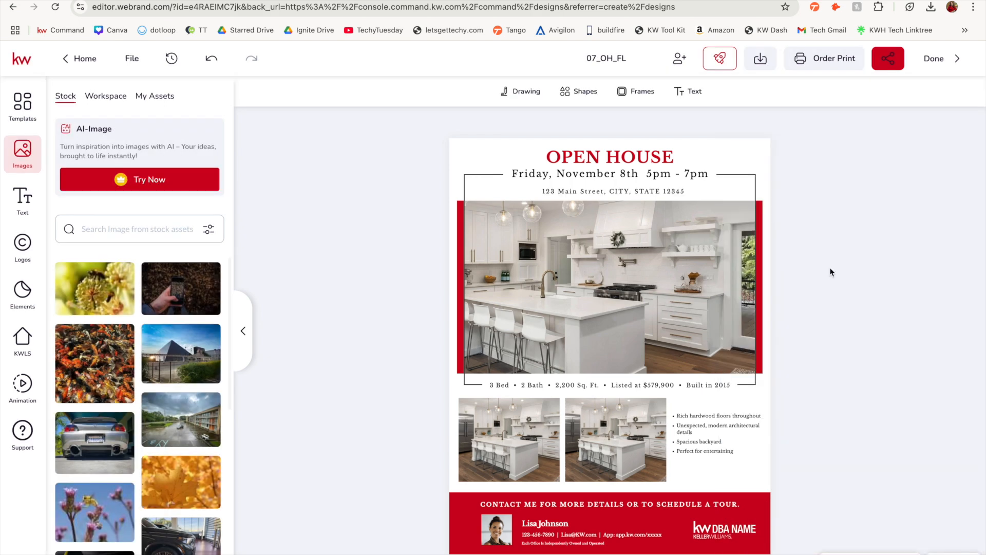
pyautogui.click(494, 387)
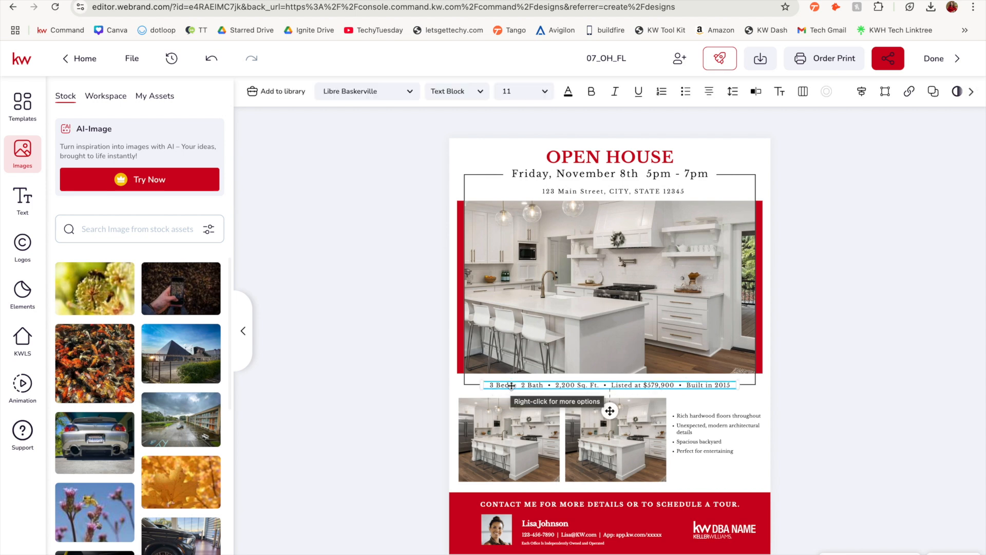
pyautogui.click(756, 90)
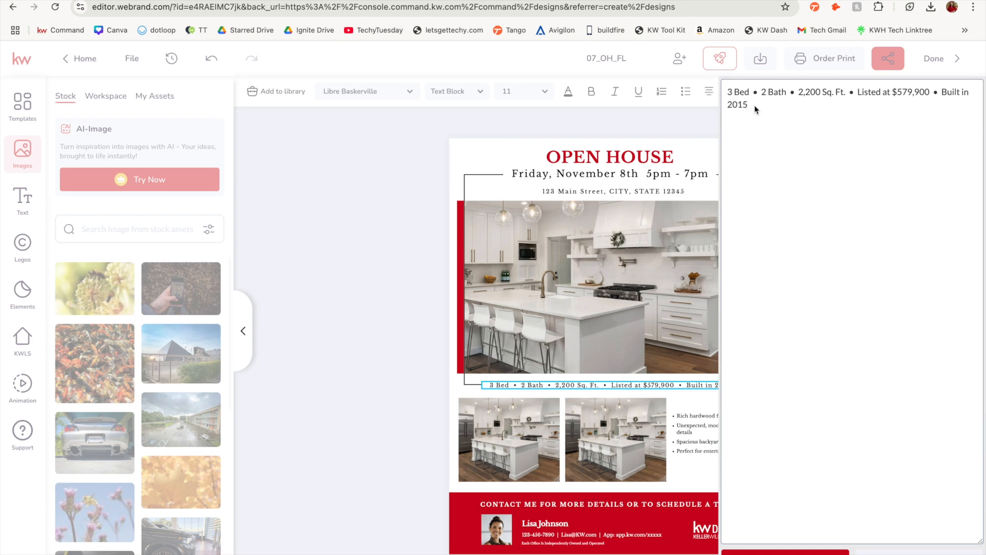
# Replace the flyer's main kitchen photo with the "real estate" image from the personal assets
pyautogui.click(593, 250)
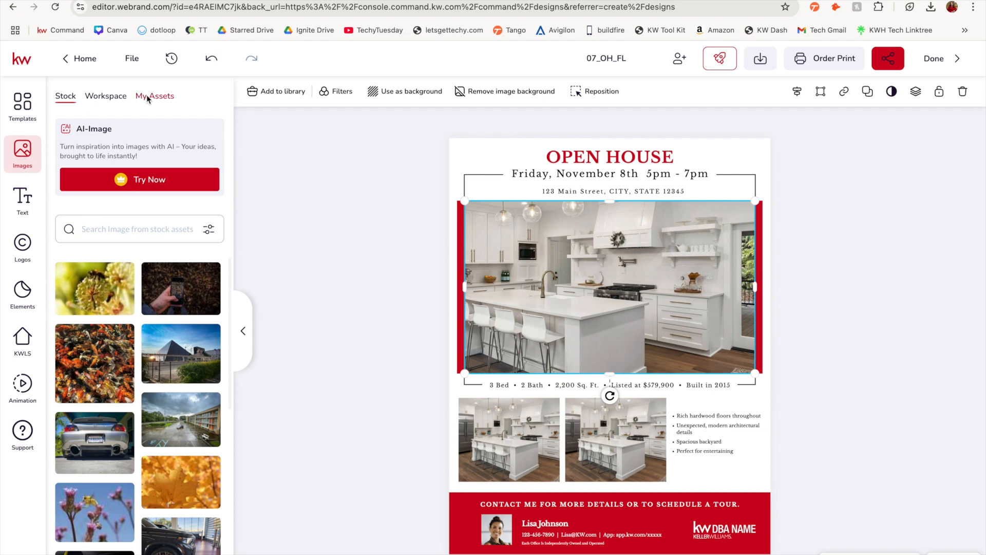
pyautogui.click(159, 99)
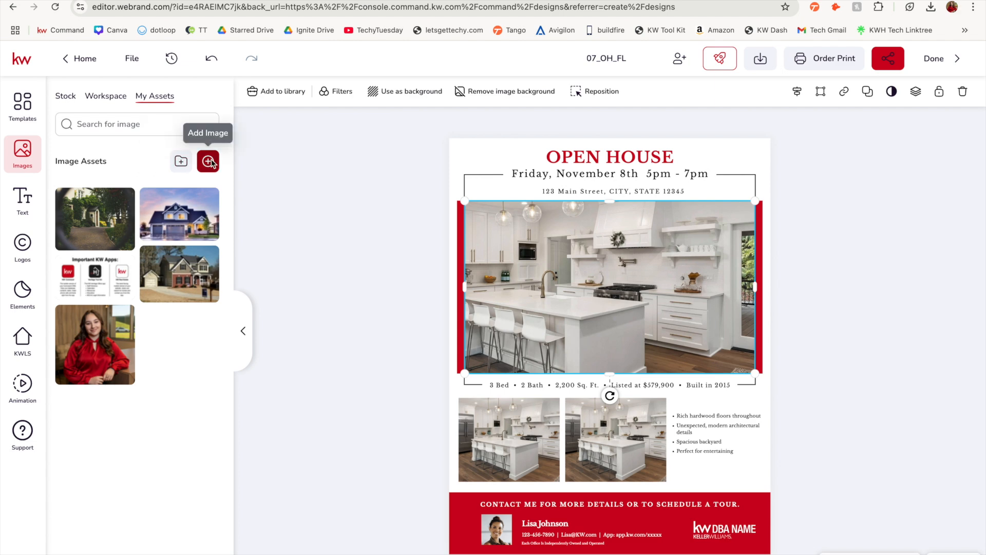
pyautogui.moveTo(173, 278)
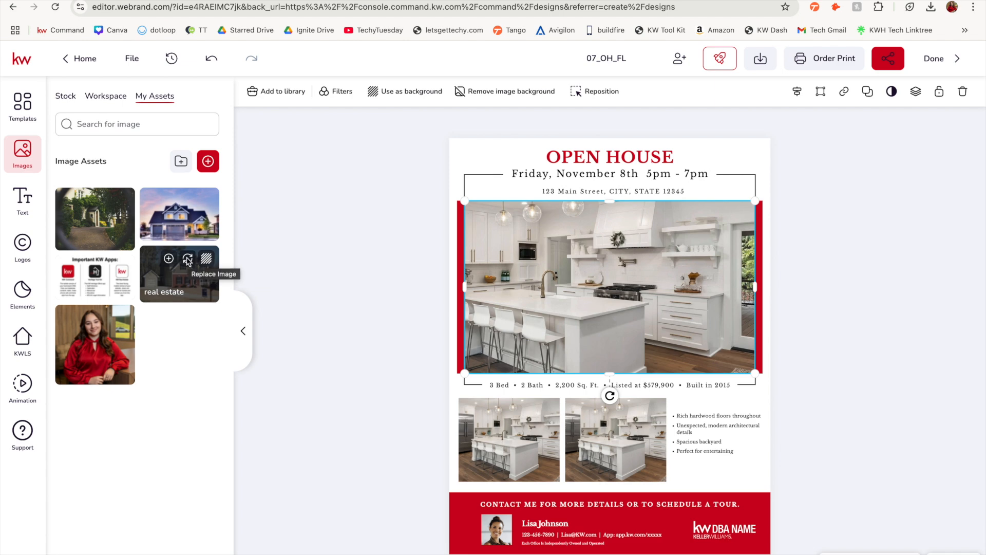
pyautogui.click(188, 260)
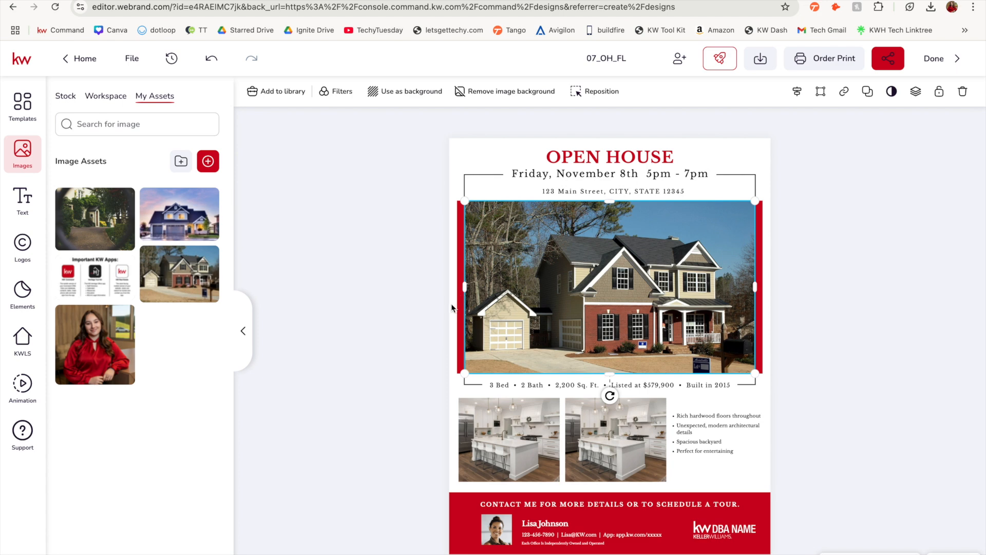
# Search the KWLS listings by the property's address, select the first matching San Antonio listing and look through its photos
pyautogui.click(496, 439)
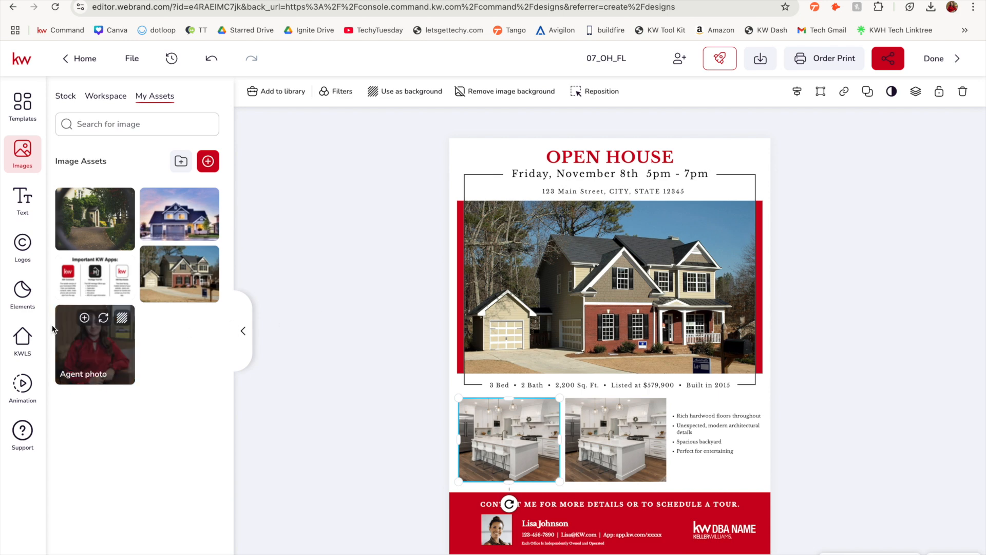
pyautogui.click(22, 339)
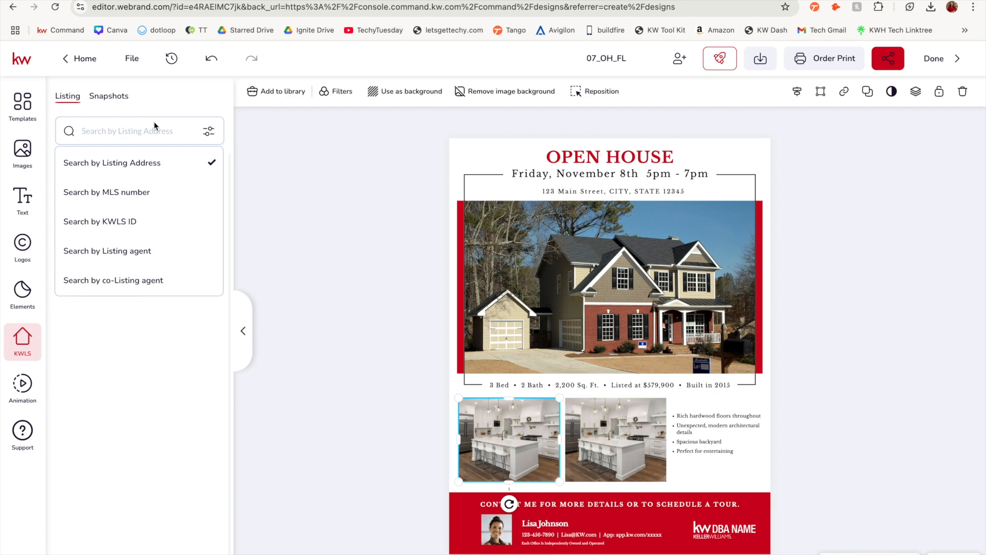
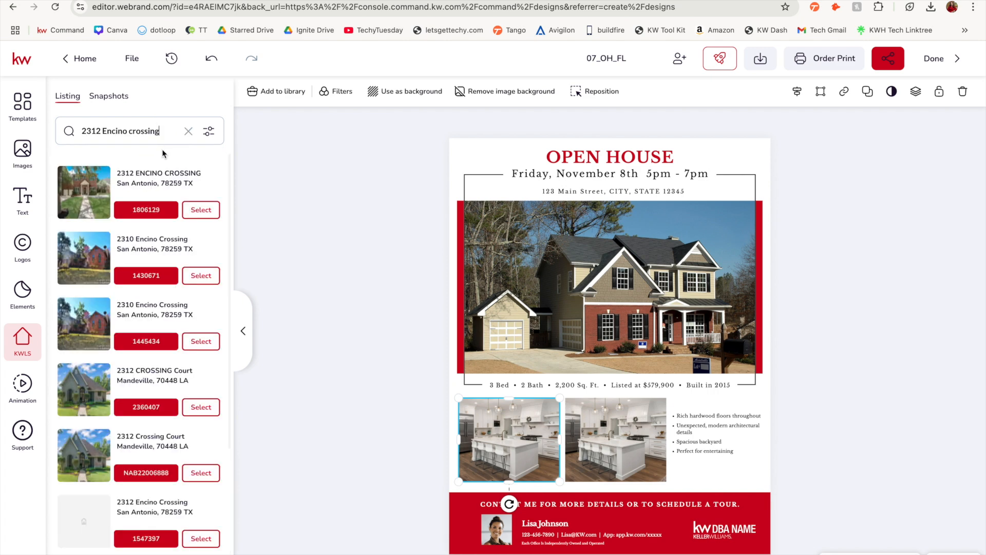
pyautogui.click(246, 213)
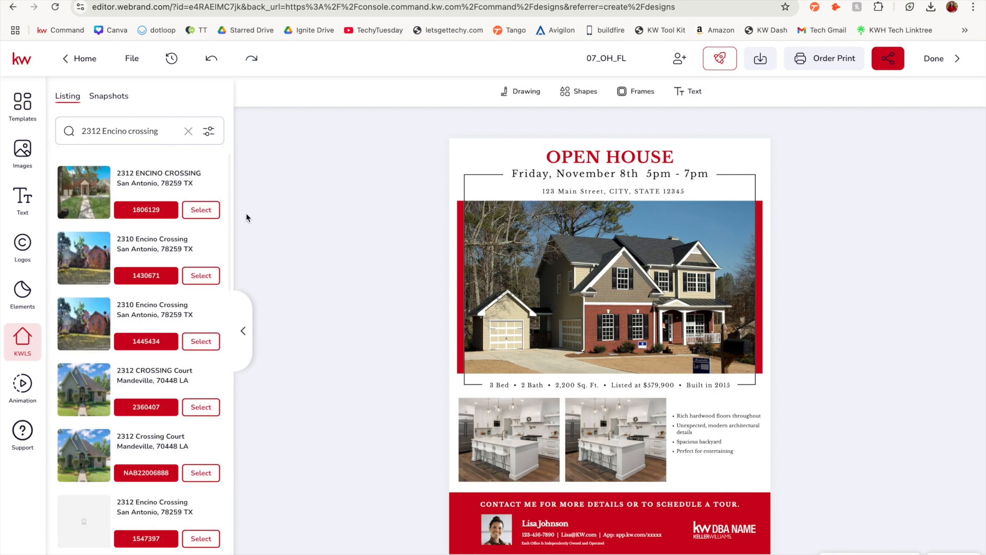
pyautogui.click(205, 211)
pyautogui.scroll(-5, 162, 391)
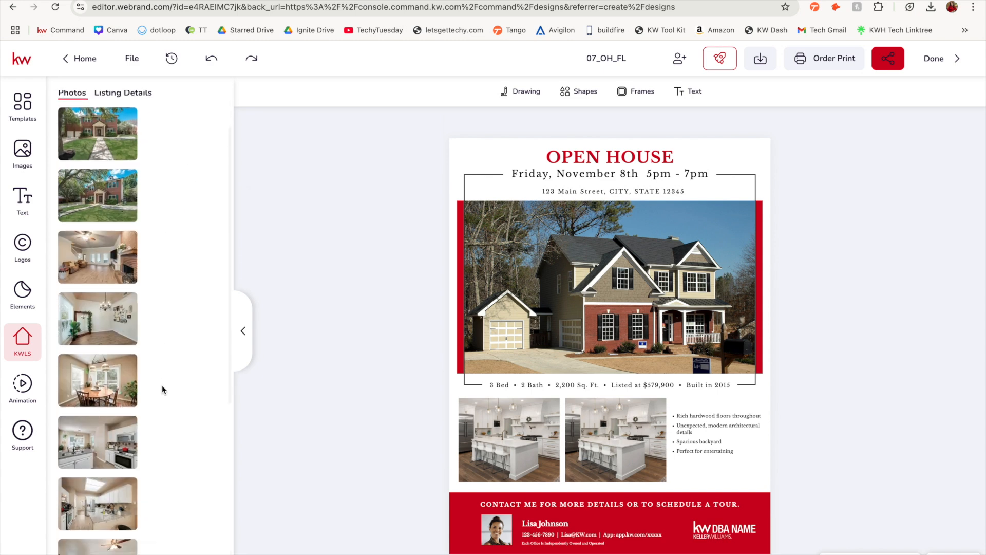
pyautogui.scroll(5, 162, 388)
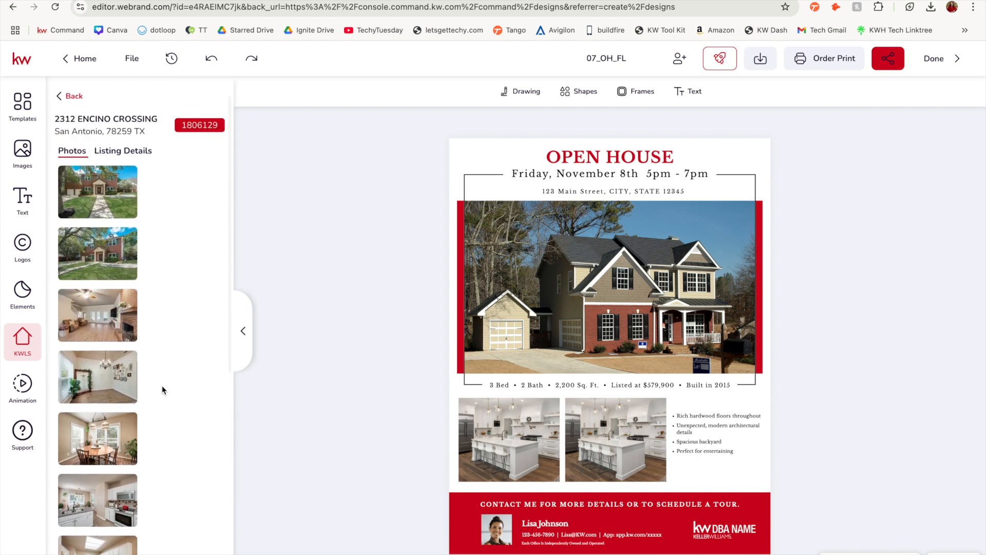
# Replace the flyer's address line with the listing's Property Address and widen and recentre the text box so it fits one line
pyautogui.click(119, 149)
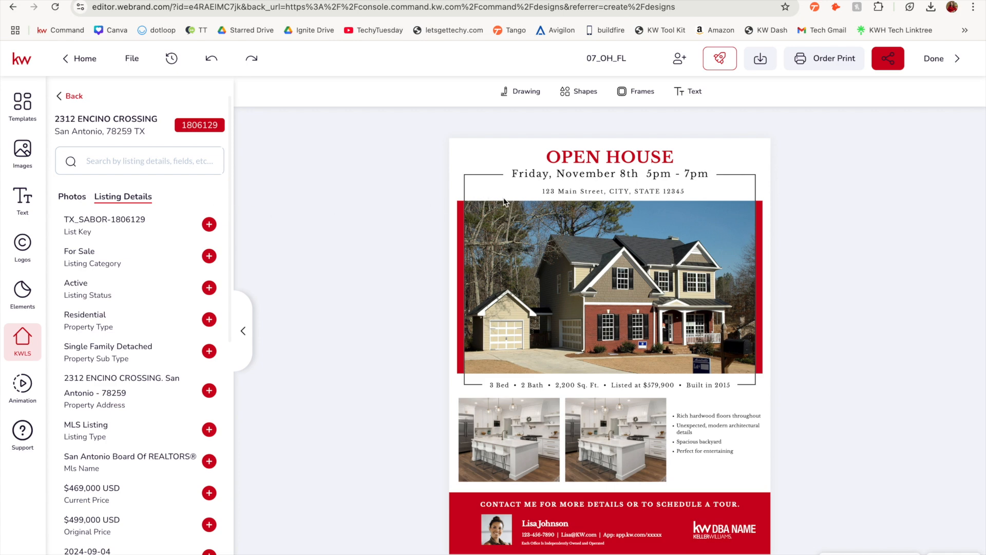
pyautogui.click(559, 192)
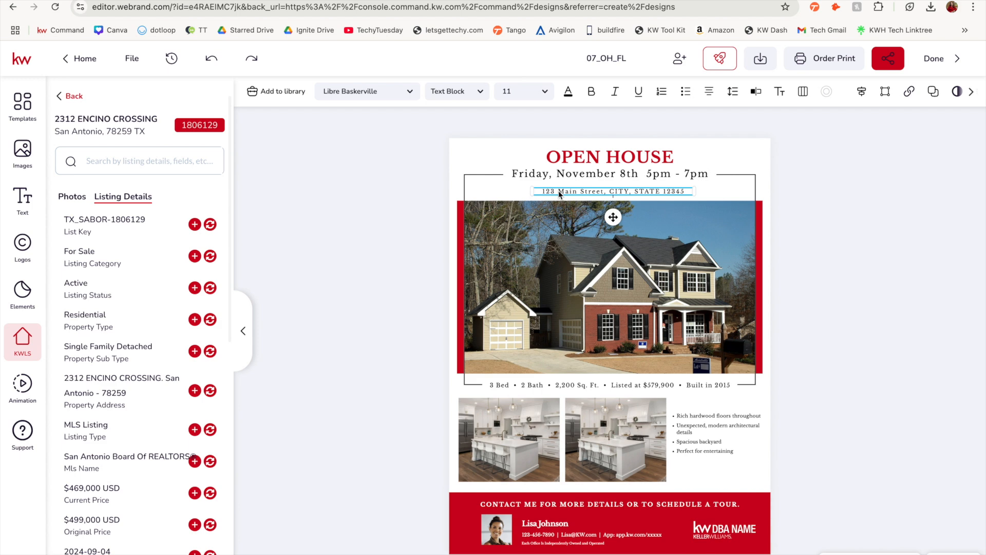
pyautogui.click(210, 391)
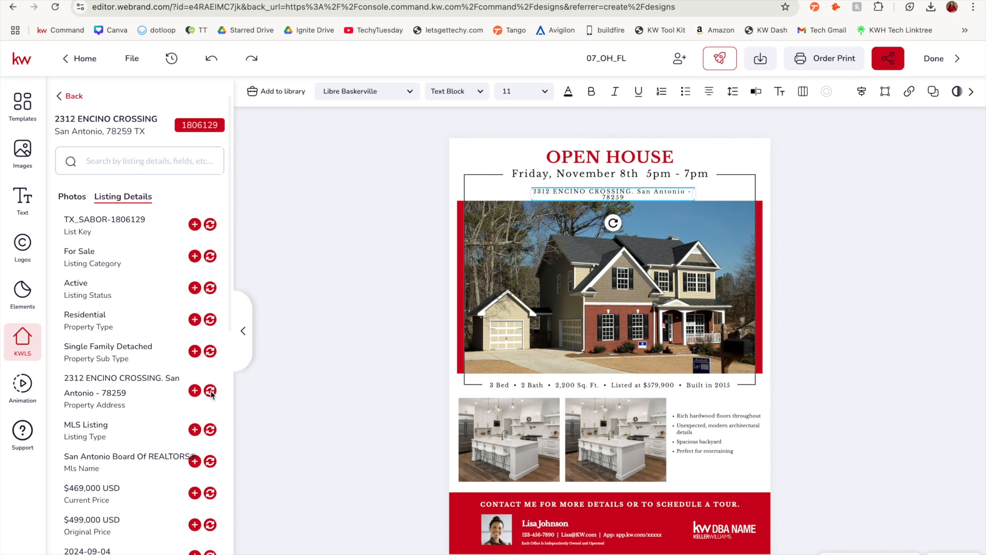
pyautogui.moveTo(694, 194); pyautogui.dragTo(723, 194)
pyautogui.moveTo(664, 192); pyautogui.dragTo(651, 196)
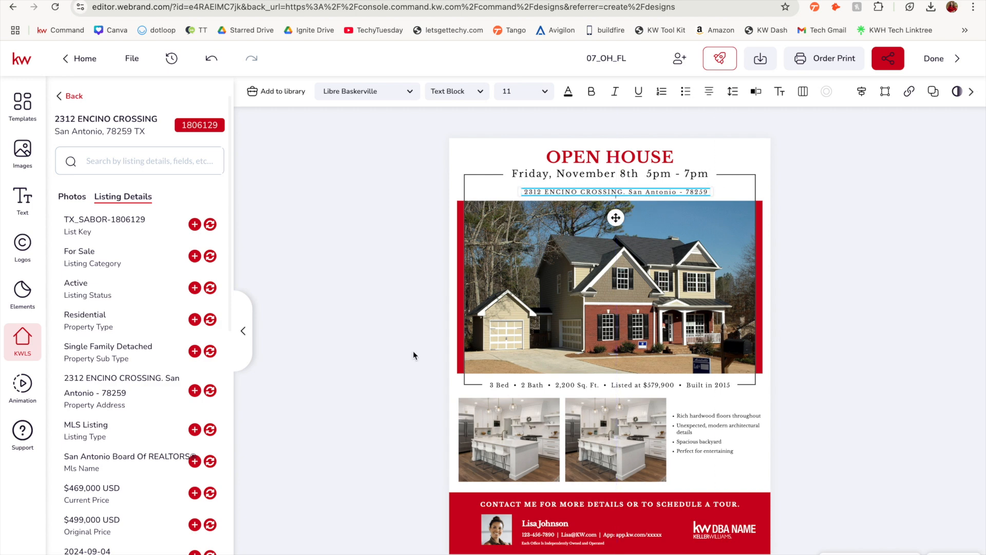
# Replace the flyer's main photo with the second exterior photo from the selected listing
pyautogui.click(75, 196)
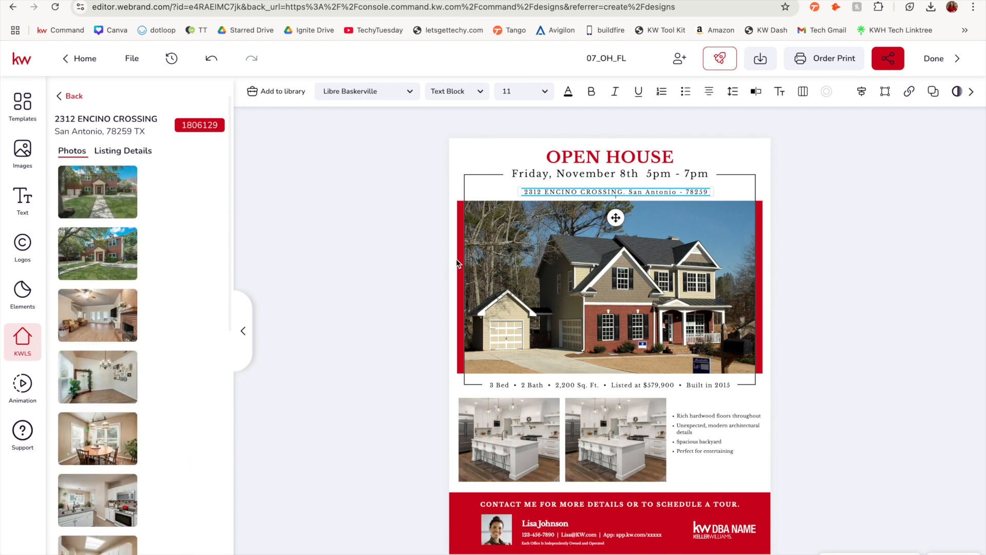
pyautogui.click(661, 289)
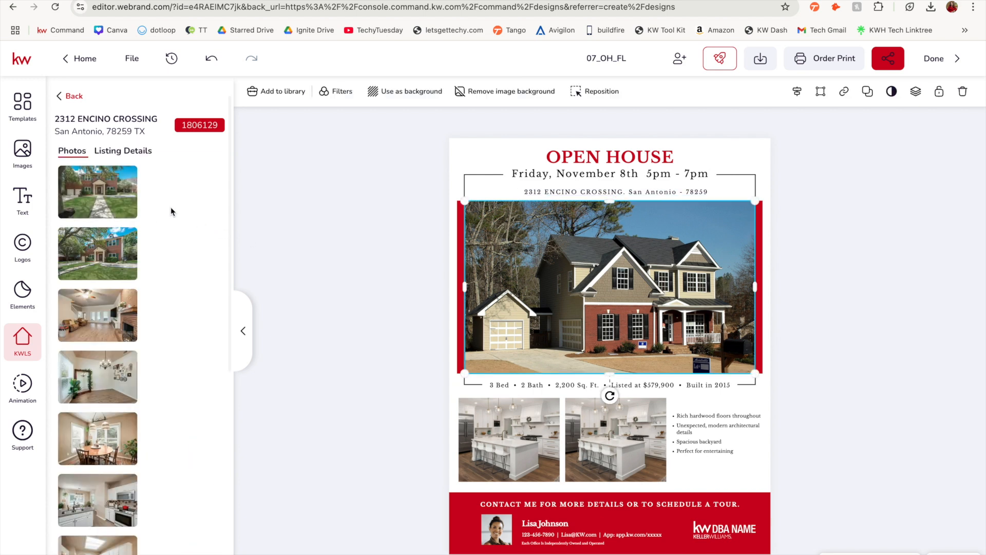
pyautogui.click(87, 229)
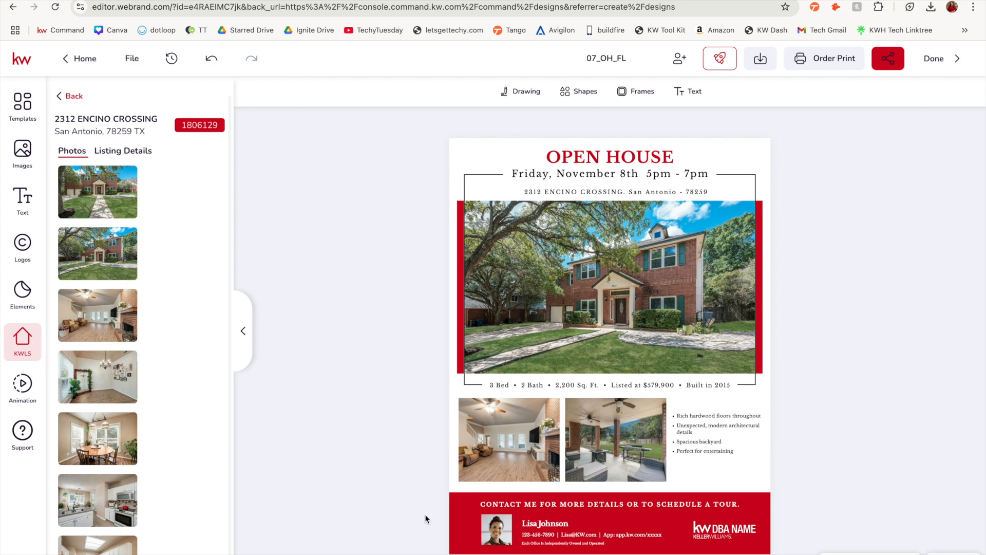
# Open the phone, e-mail and app contact line in the flyer's footer for editing
pyautogui.click(565, 535)
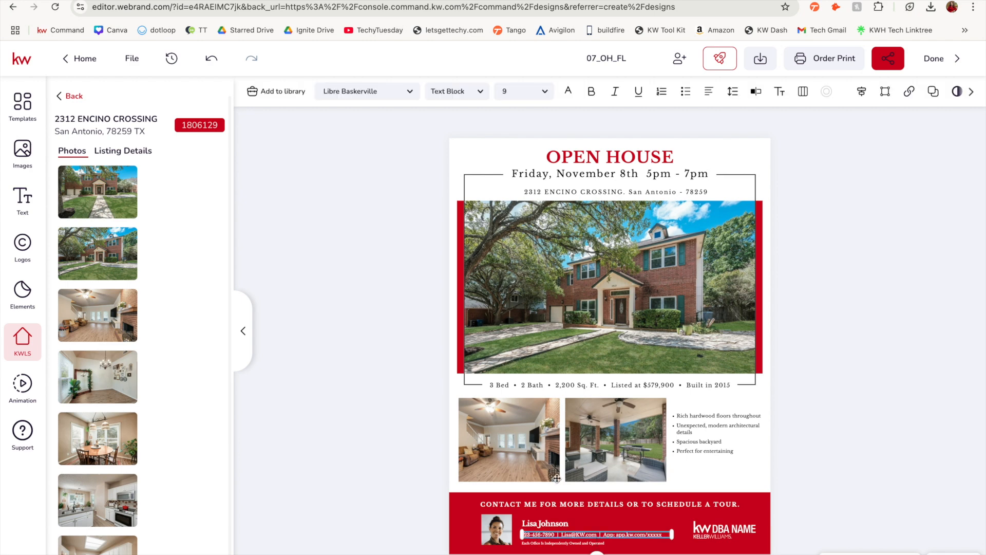
pyautogui.click(750, 97)
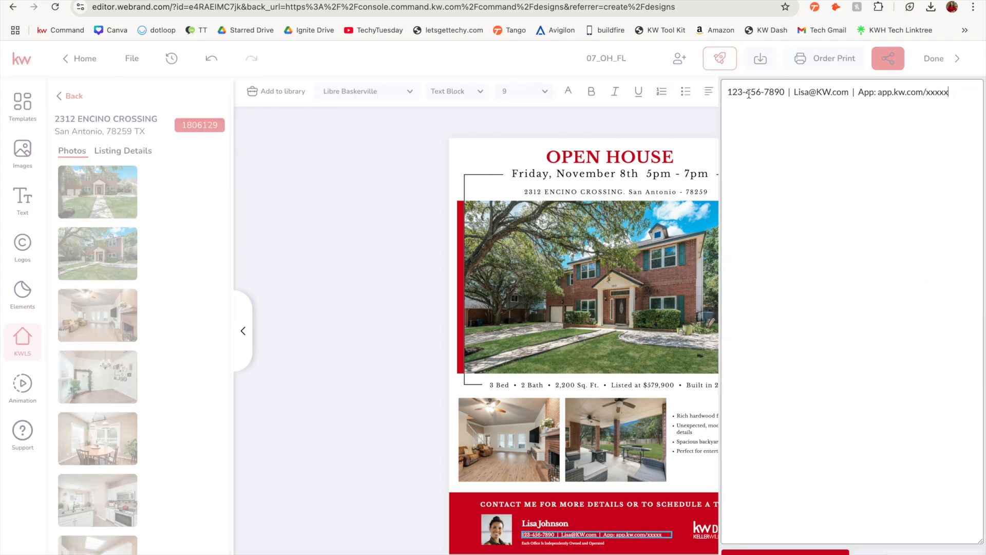
pyautogui.click(501, 534)
# Replace the agent headshot in the flyer's footer with the "Agent photo" image from the personal assets
pyautogui.click(501, 535)
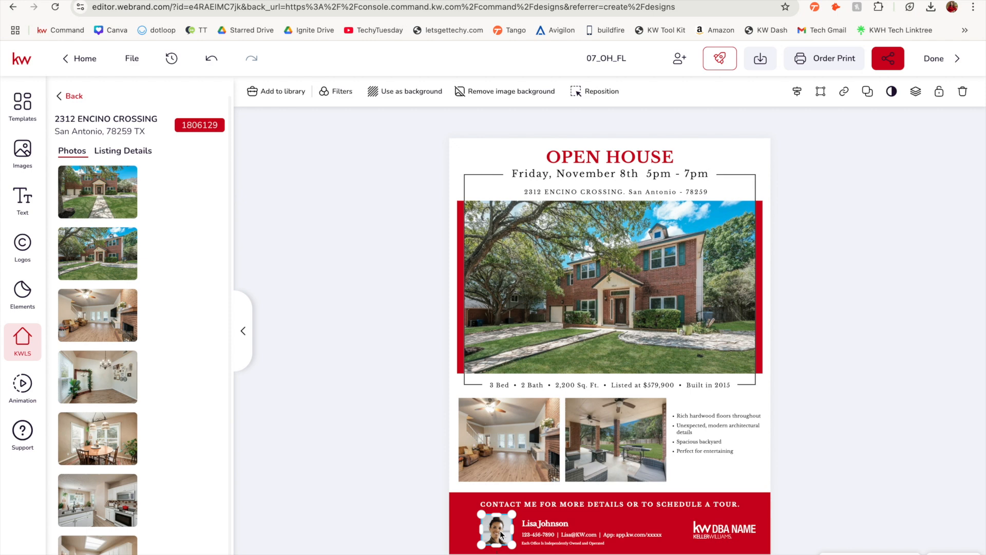
pyautogui.click(29, 156)
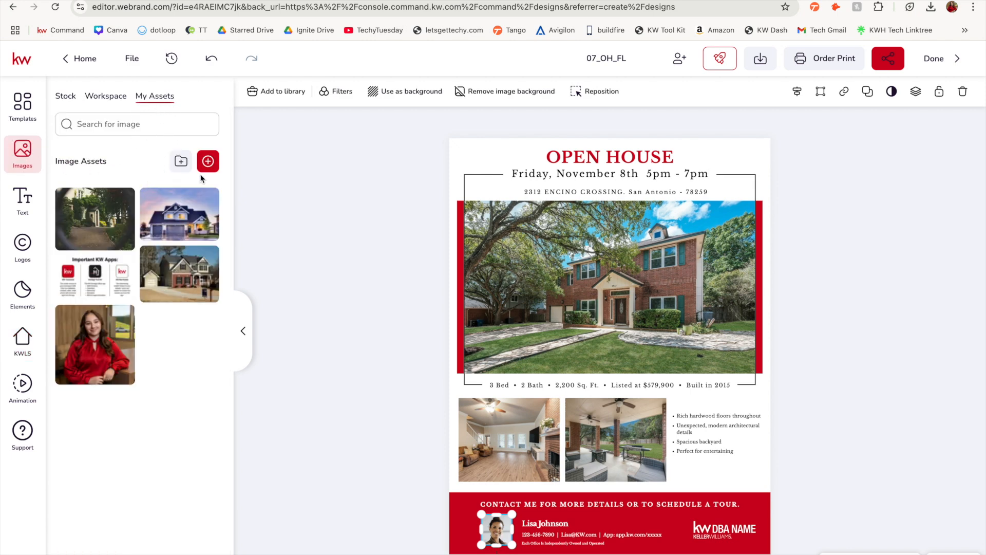
pyautogui.moveTo(103, 337)
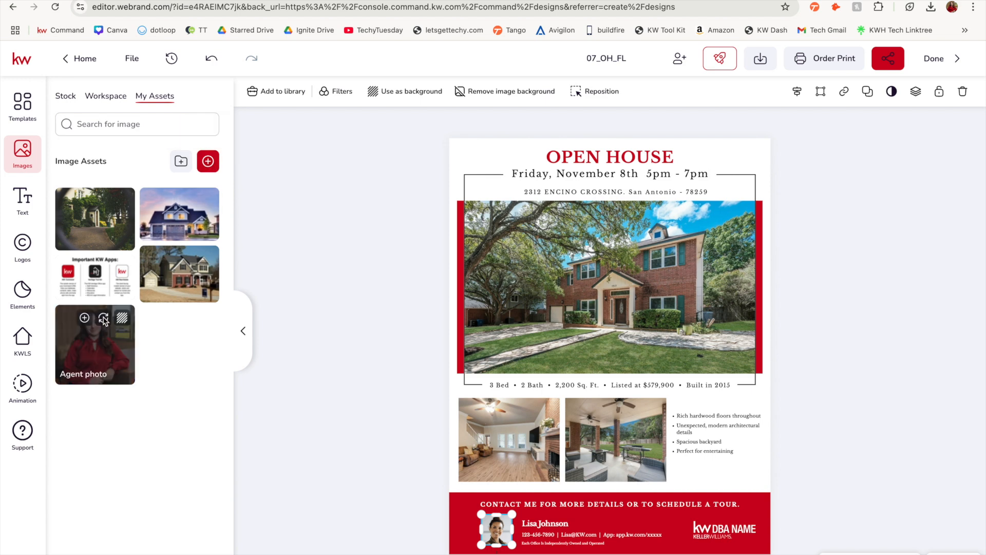
pyautogui.click(103, 319)
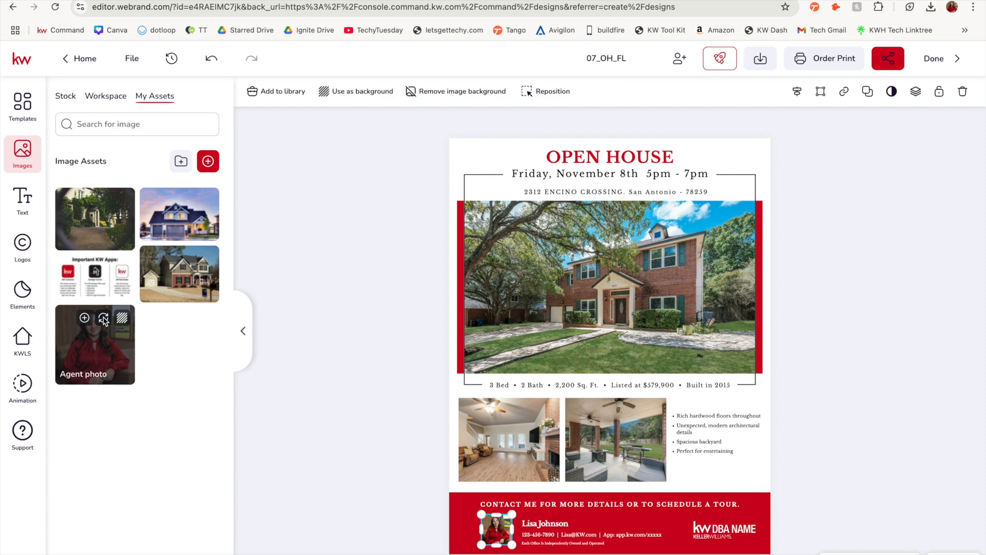
# Replace the footer's KW DBA NAME logo with the white KW Heritage logo from the personal logo assets
pyautogui.click(730, 532)
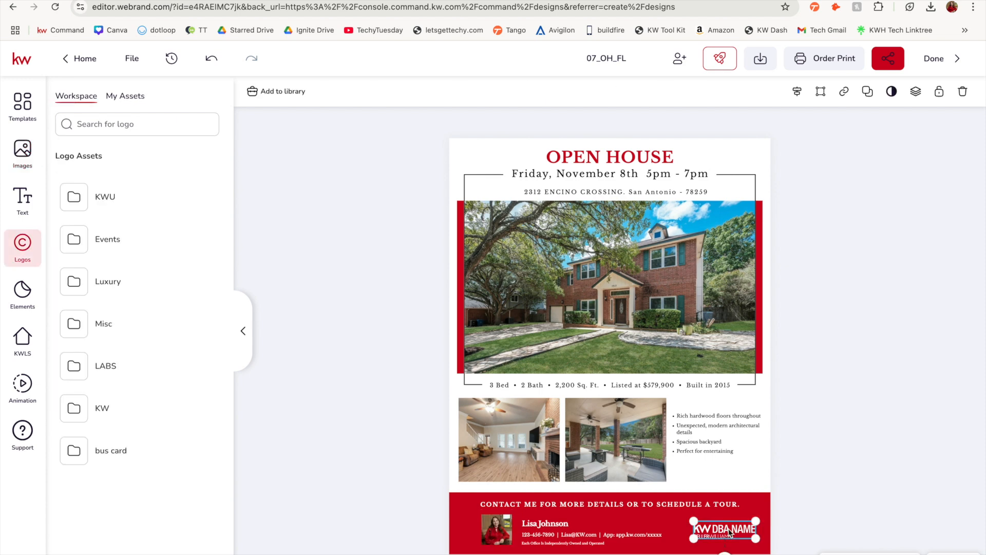
pyautogui.click(131, 97)
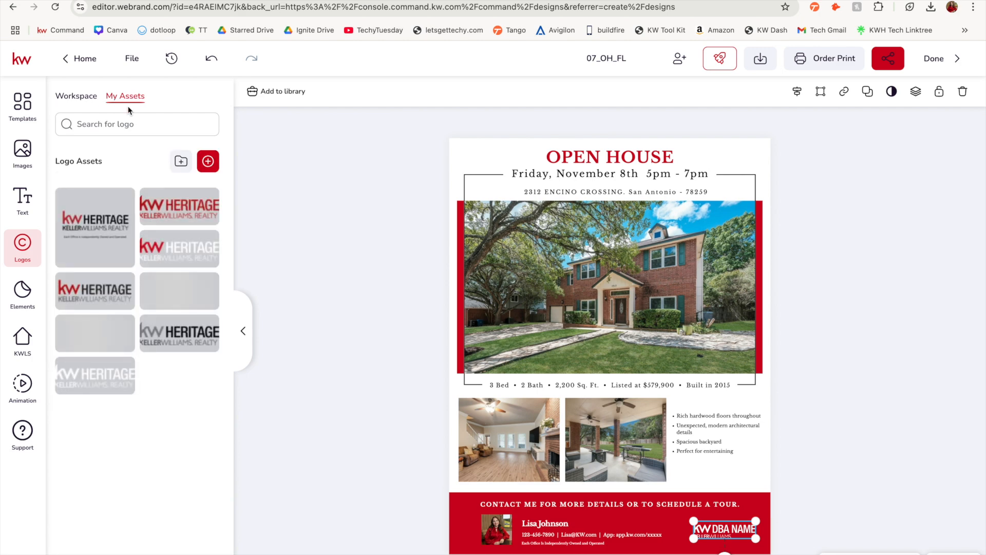
pyautogui.click(128, 192)
pyautogui.moveTo(122, 412)
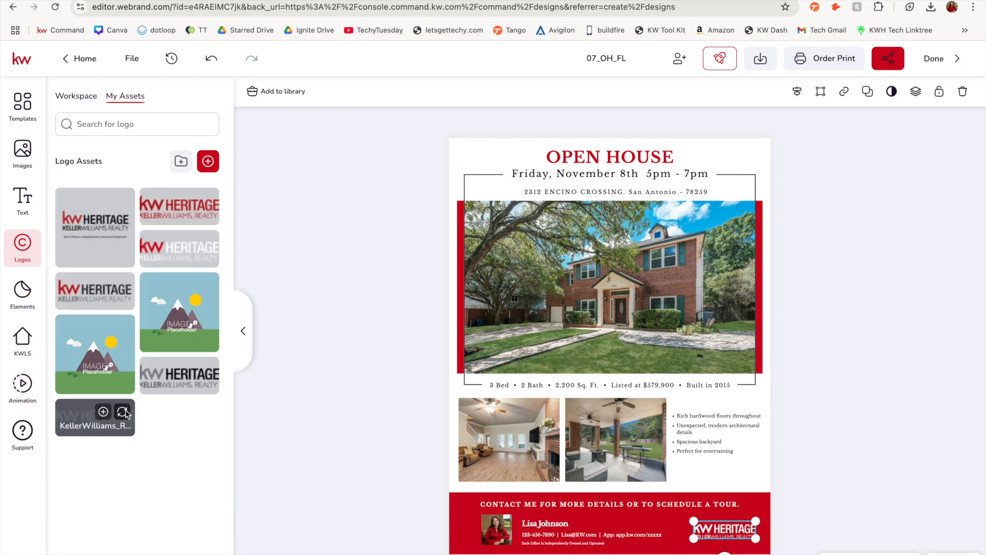
pyautogui.click(411, 512)
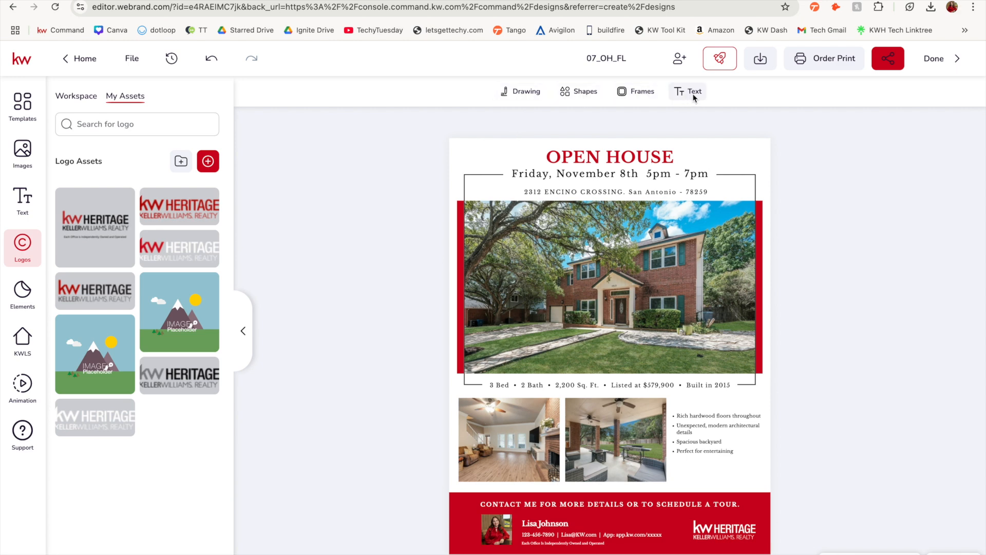
# Save the flyer under an "Open House" title with the property's street address and finish editing, returning to the Designs list
pyautogui.click(132, 59)
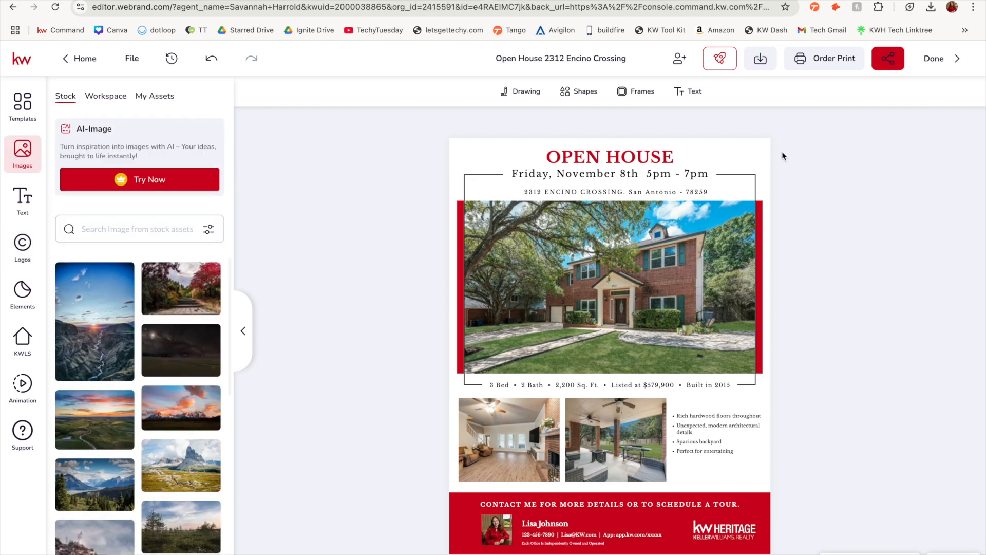
pyautogui.click(947, 58)
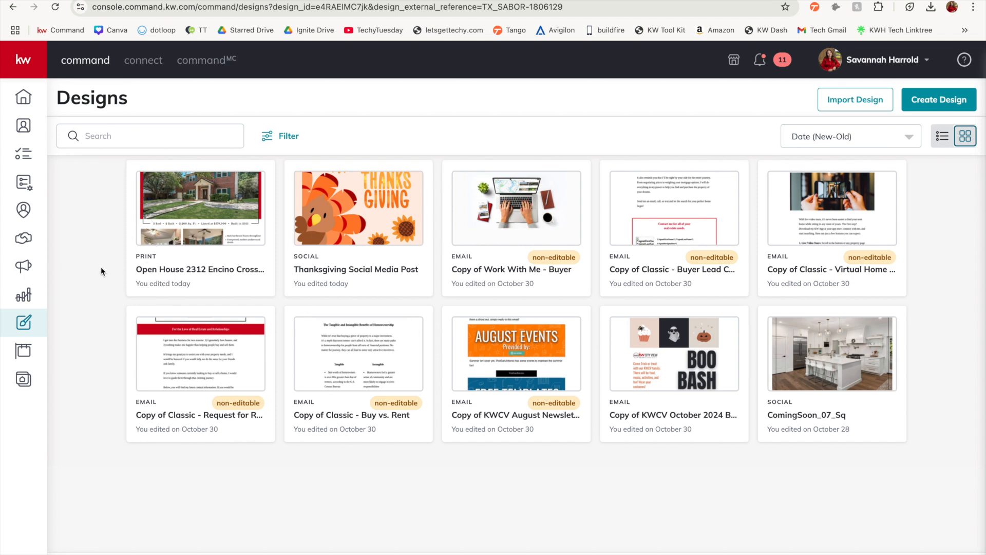
# Look at the rename, copy and delete options of the open house flyer in the Designs list
pyautogui.click(253, 183)
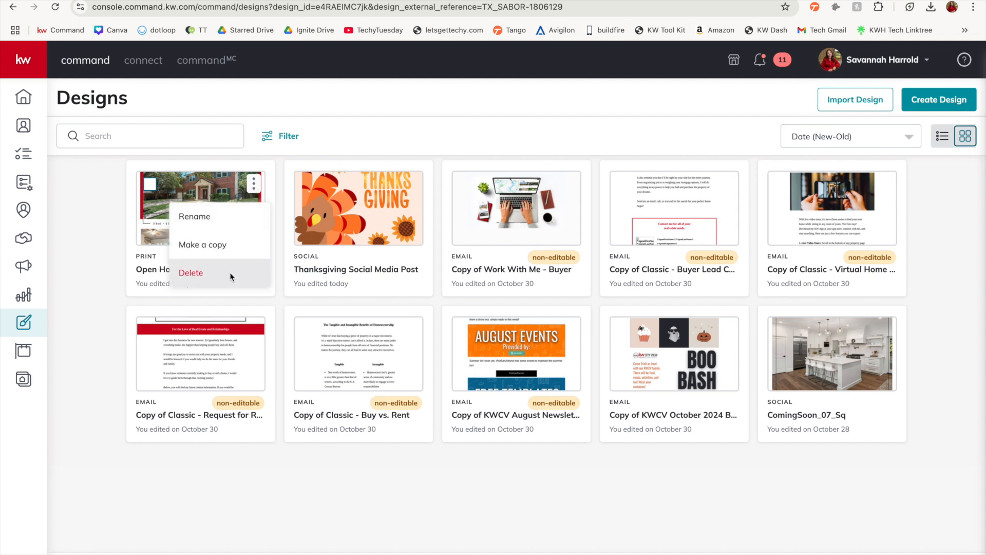
pyautogui.click(350, 473)
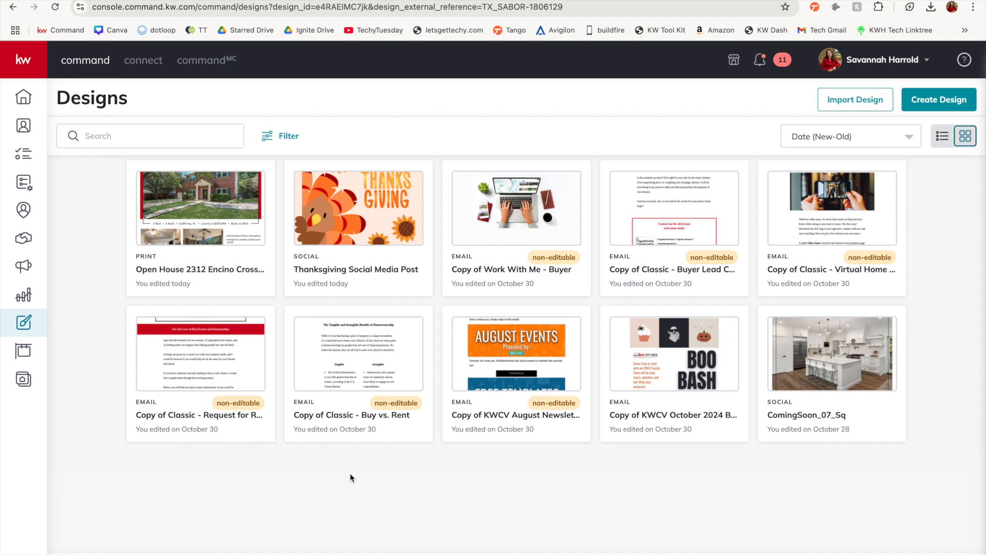